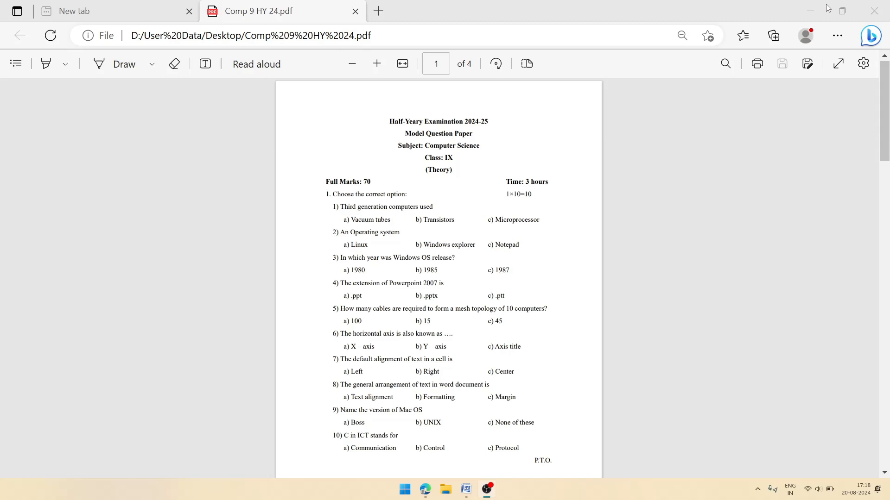
# - Switch the Edge PDF viewer to full screen via the Settings and more menu
pyautogui.click(837, 35)
pyautogui.click(808, 84)
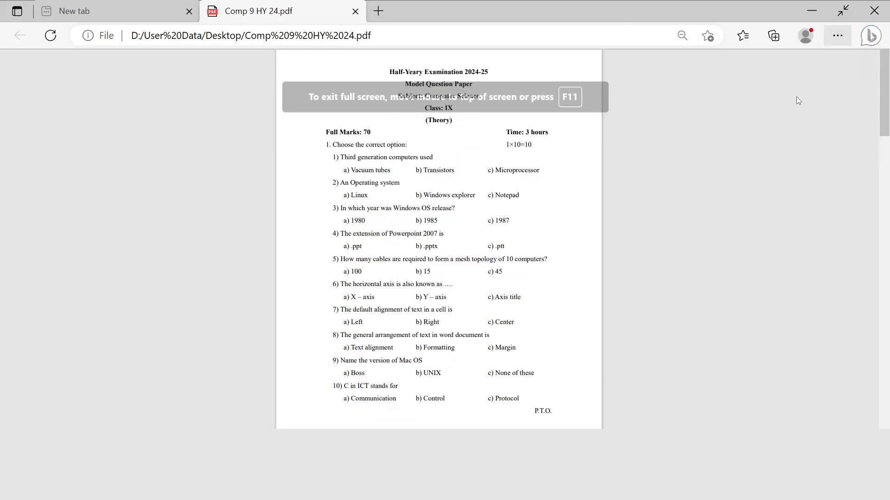
pyautogui.scroll(3, 566, 230)
pyautogui.scroll(2, 566, 229)
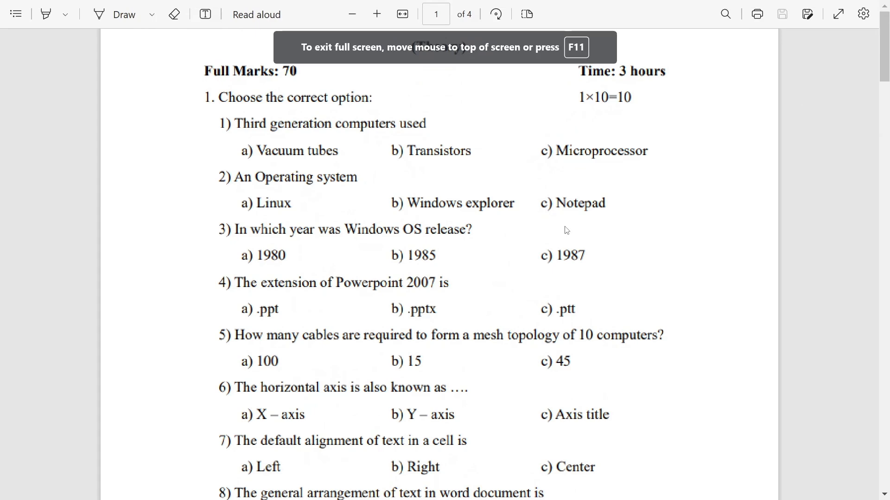
pyautogui.scroll(3, 566, 230)
pyautogui.scroll(3, 566, 230)
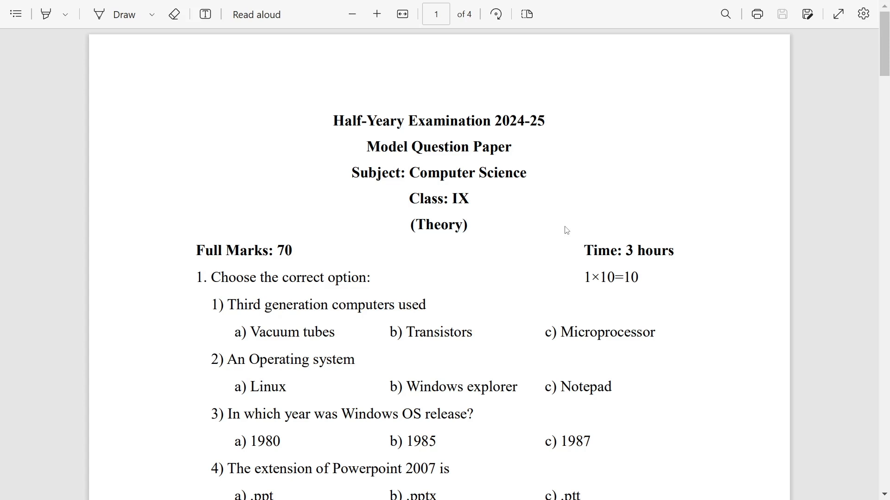
pyautogui.scroll(-5, 565, 230)
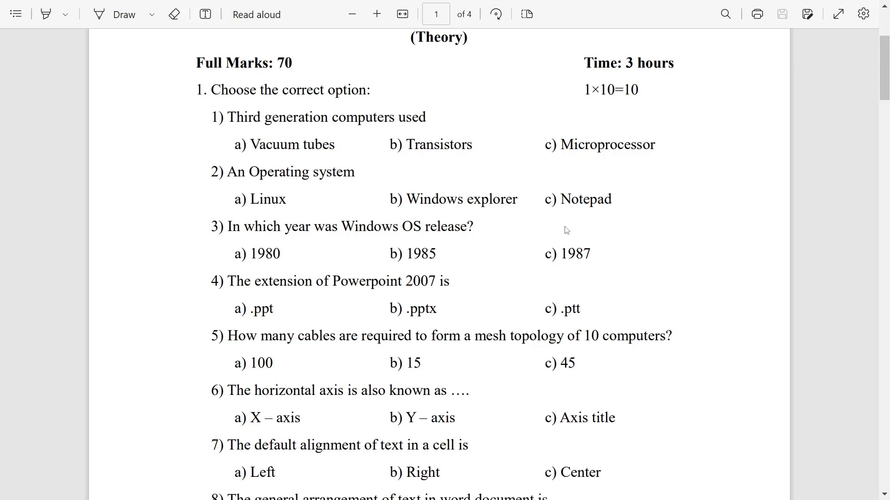
pyautogui.scroll(-6, 566, 229)
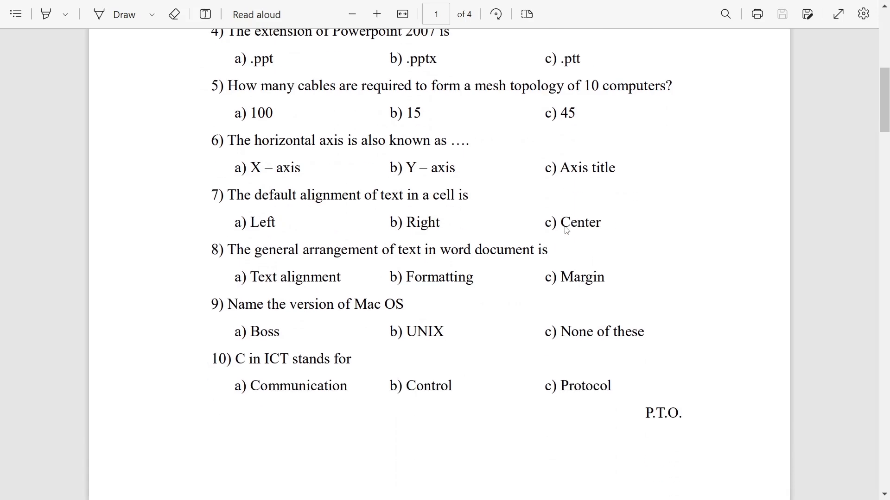
pyautogui.scroll(-3, 567, 229)
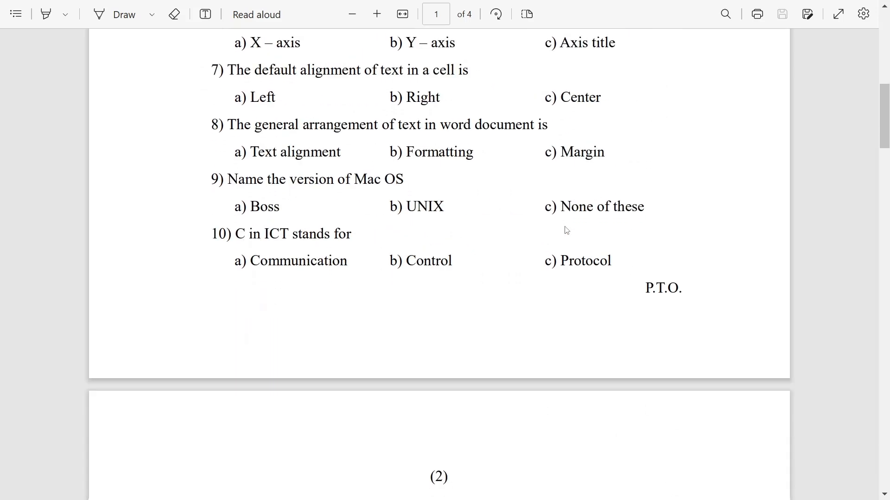
pyautogui.scroll(-3, 566, 229)
pyautogui.scroll(-3, 566, 229)
pyautogui.scroll(-3, 565, 229)
pyautogui.scroll(-1, 566, 230)
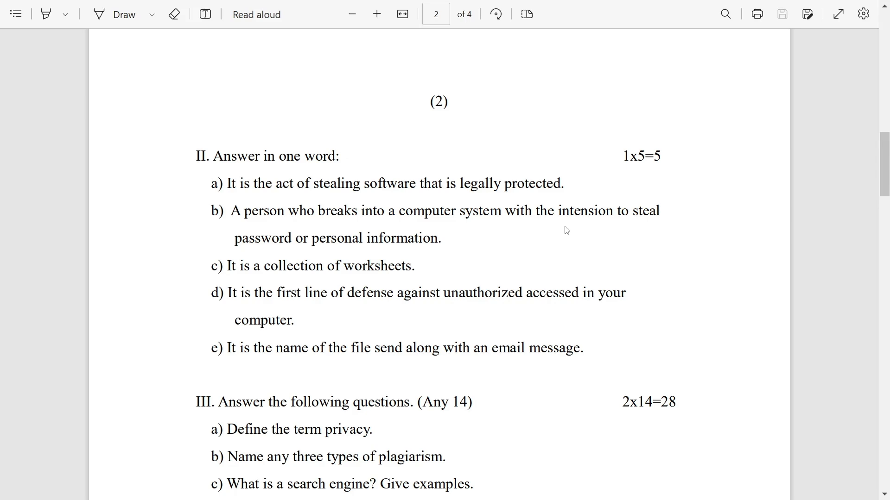
pyautogui.scroll(-4, 565, 231)
pyautogui.scroll(-4, 565, 229)
pyautogui.scroll(-2, 565, 231)
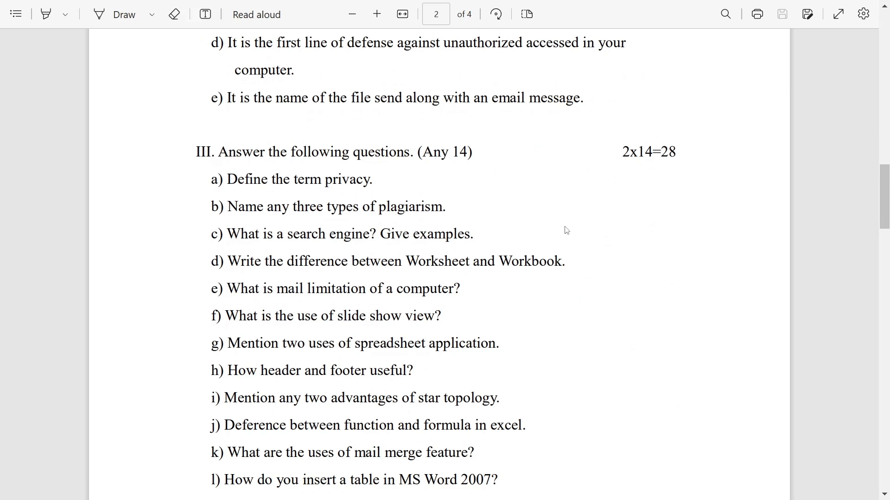
pyautogui.scroll(-1, 565, 230)
pyautogui.scroll(-1, 565, 230)
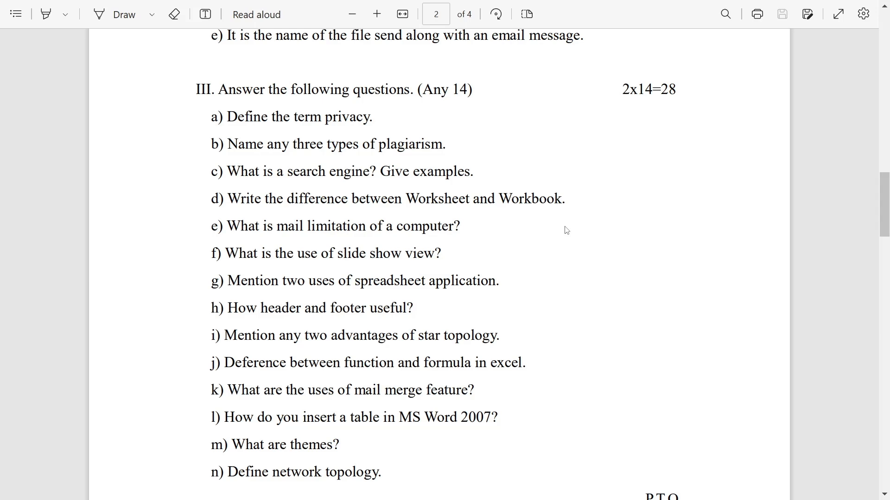
pyautogui.scroll(-3, 565, 230)
pyautogui.scroll(-3, 565, 230)
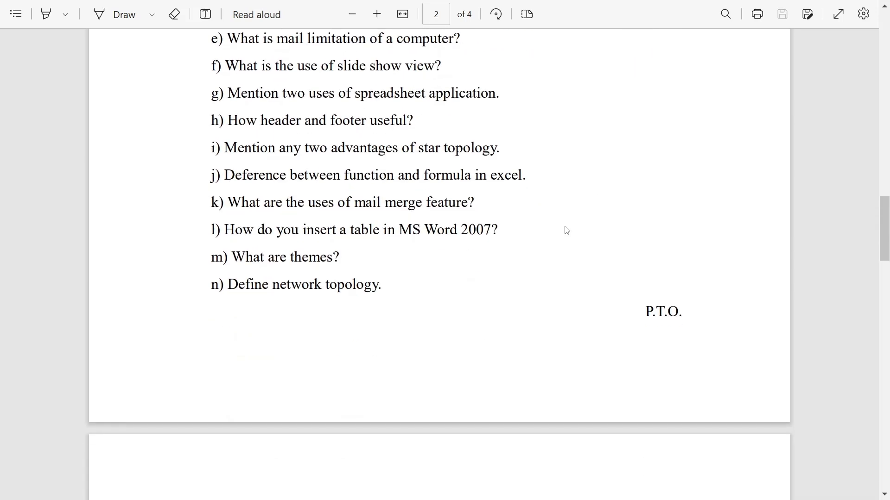
pyautogui.scroll(-3, 566, 230)
pyautogui.scroll(-3, 565, 230)
pyautogui.scroll(-3, 565, 231)
pyautogui.scroll(-1, 566, 230)
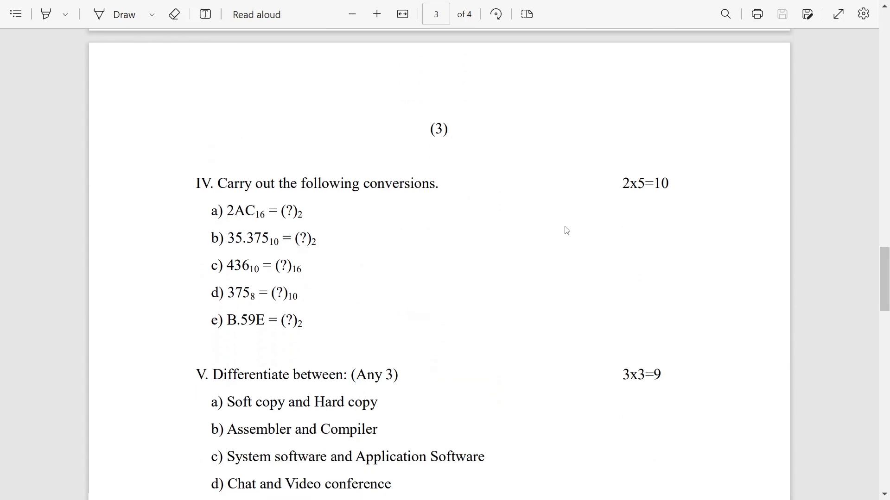
pyautogui.scroll(-1, 565, 231)
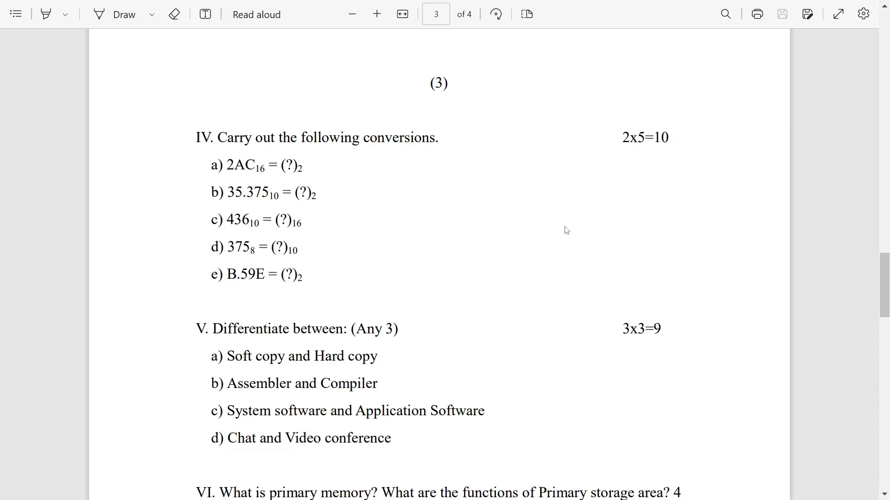
pyautogui.scroll(-3, 566, 230)
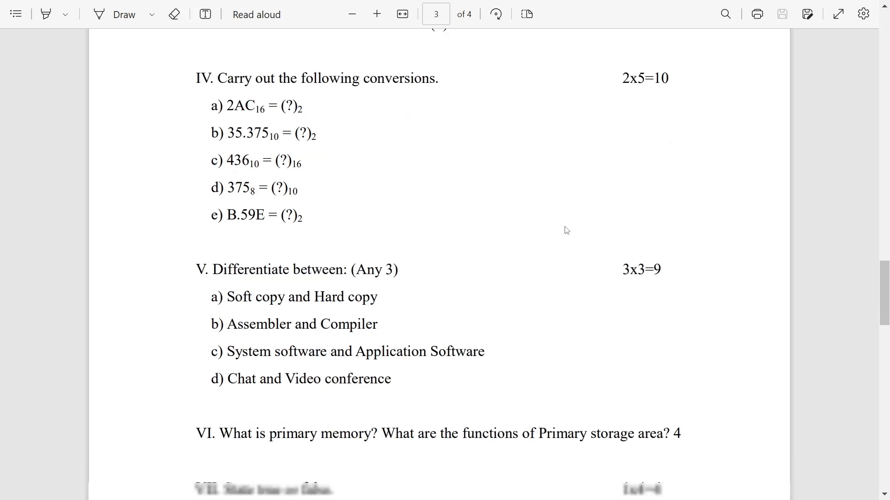
pyautogui.scroll(-3, 566, 230)
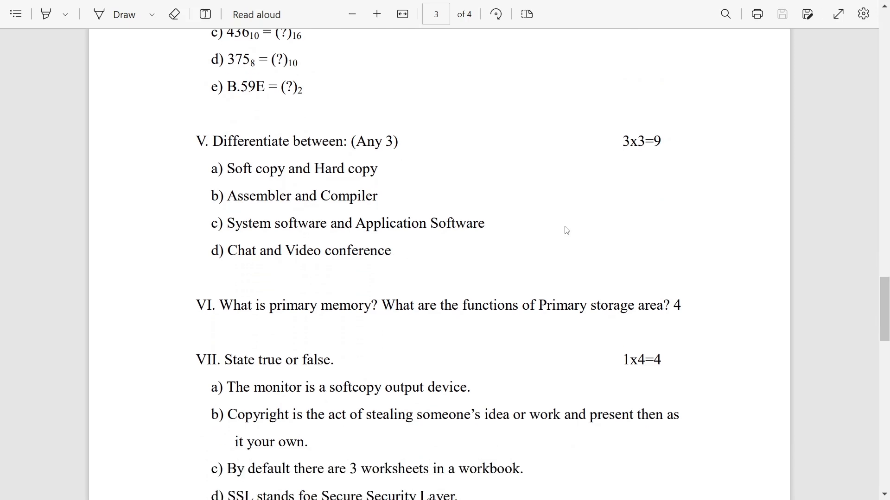
pyautogui.scroll(-2, 566, 230)
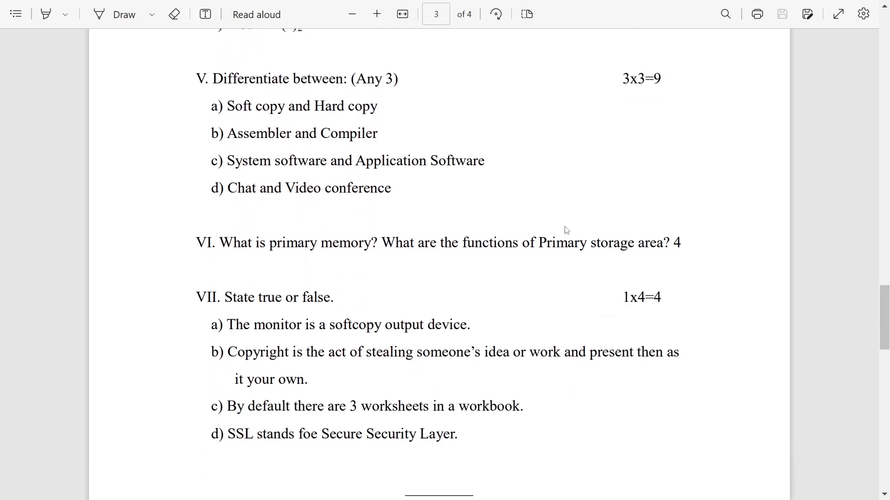
pyautogui.scroll(-1, 566, 230)
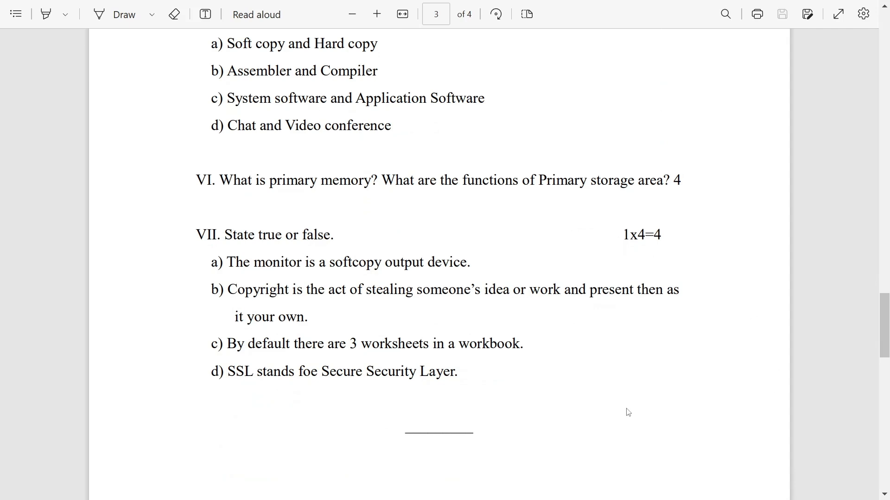